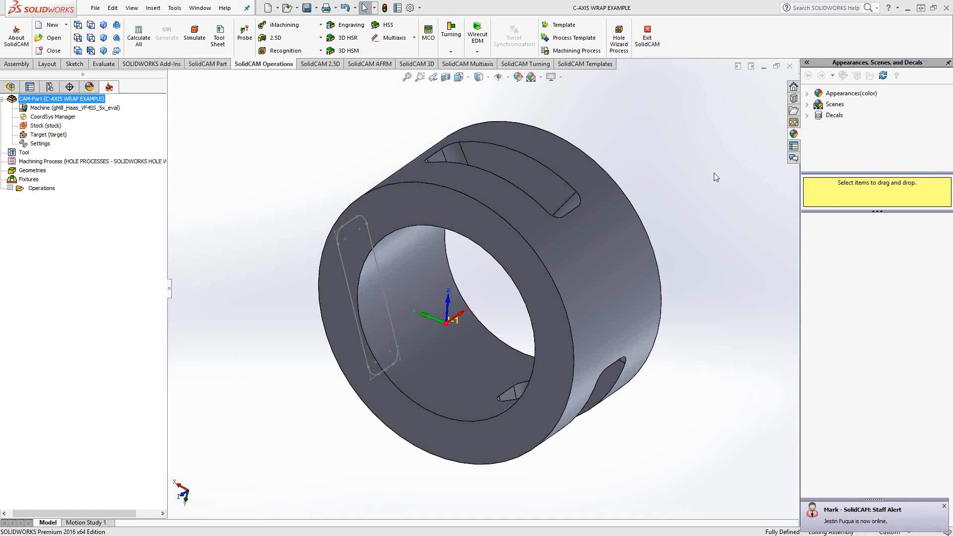
- Add a Pocket milling operation to the CAM part's operations
{"action": "mouse_move", "coordinate": [699, 183]}
{"action": "middle_mouse_down"}
{"action": "mouse_move", "coordinate": [698, 219]}
{"action": "mouse_move", "coordinate": [702, 195]}
{"action": "middle_mouse_up"}
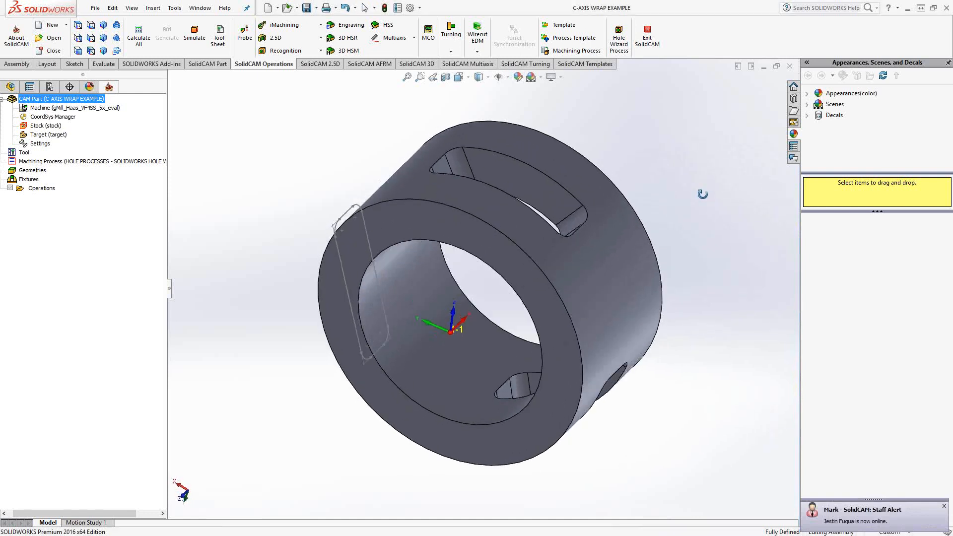
{"action": "key", "text": "Escape"}
{"action": "right_click", "coordinate": [48, 189]}
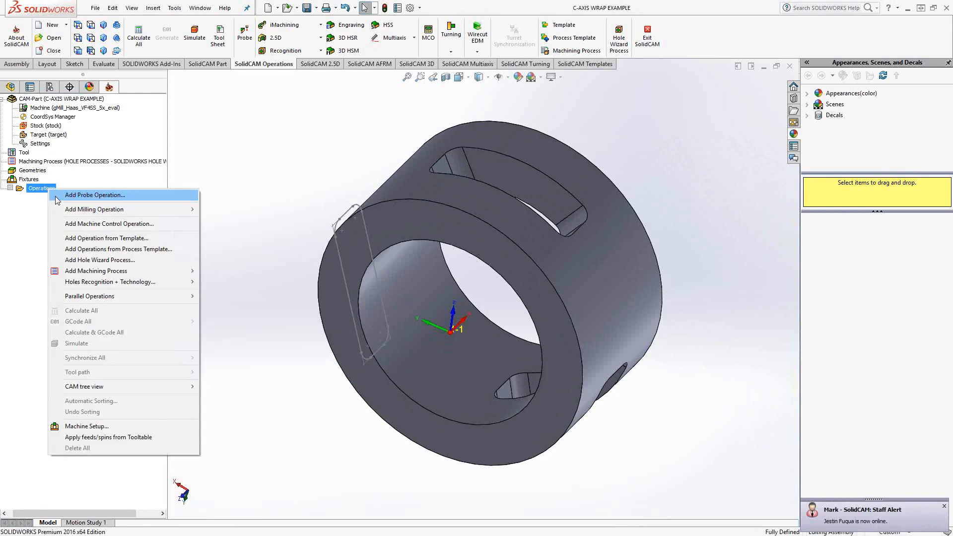
{"action": "mouse_move", "coordinate": [107, 214]}
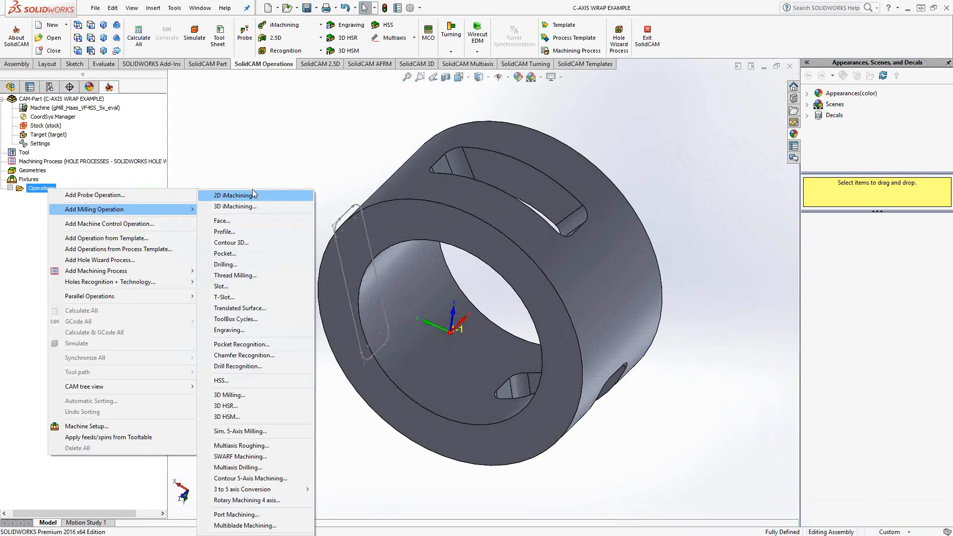
{"action": "left_click", "coordinate": [247, 255]}
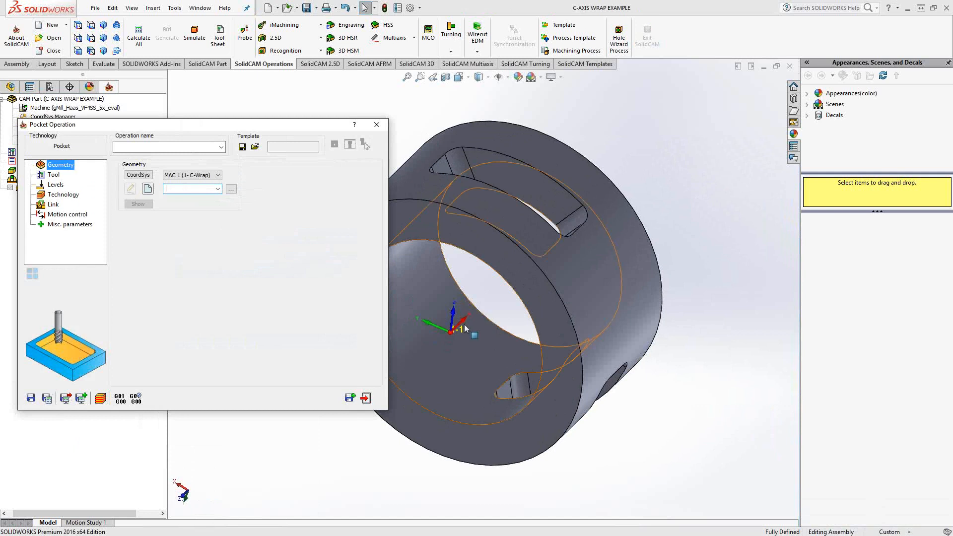
- Start a new geometry for the pocket and set its type to Wrapped about the X axis
{"action": "left_click", "coordinate": [147, 190]}
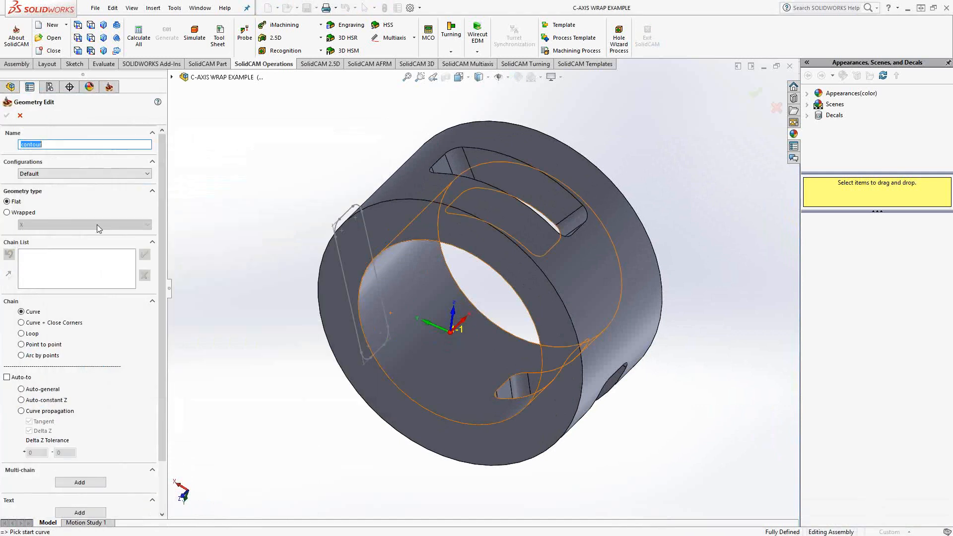
{"action": "left_click", "coordinate": [7, 213]}
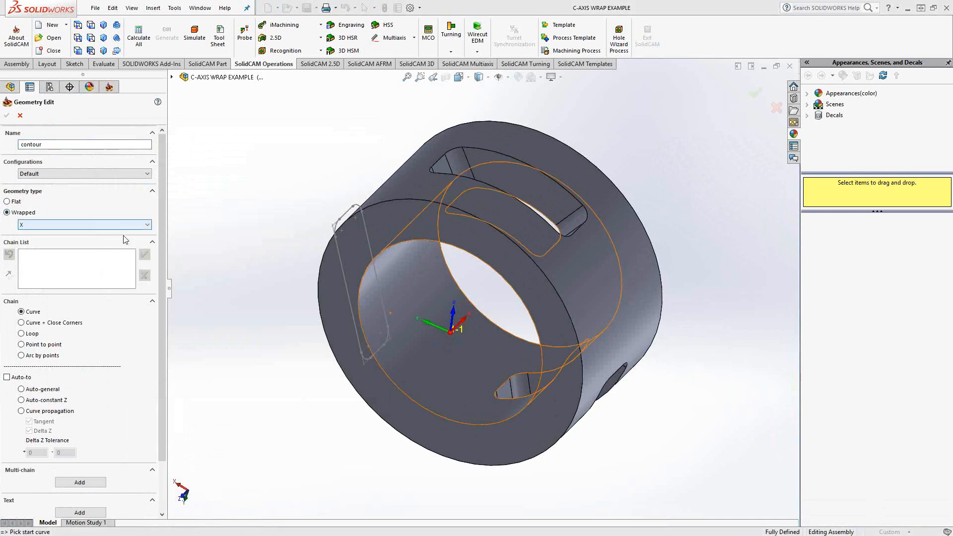
{"action": "left_click", "coordinate": [145, 226]}
{"action": "left_click", "coordinate": [36, 235]}
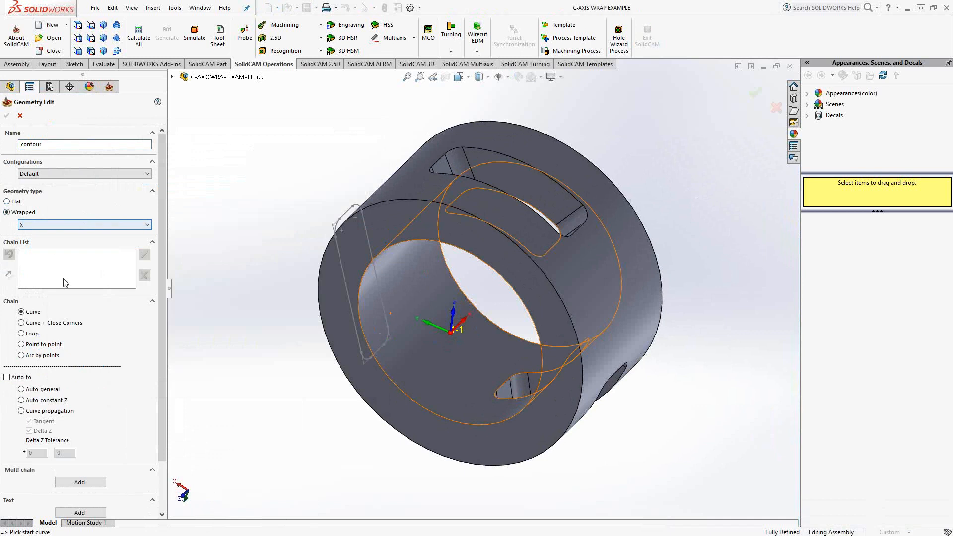
- Chain the upper slot's outer edges using curve propagation and accept the closed chain as the pocket contour
{"action": "left_click", "coordinate": [560, 189]}
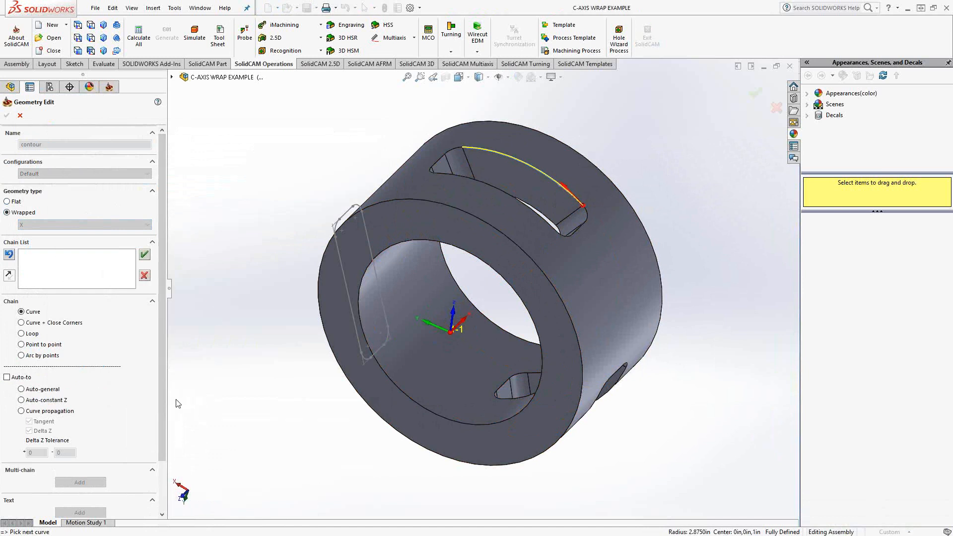
{"action": "left_click", "coordinate": [50, 411]}
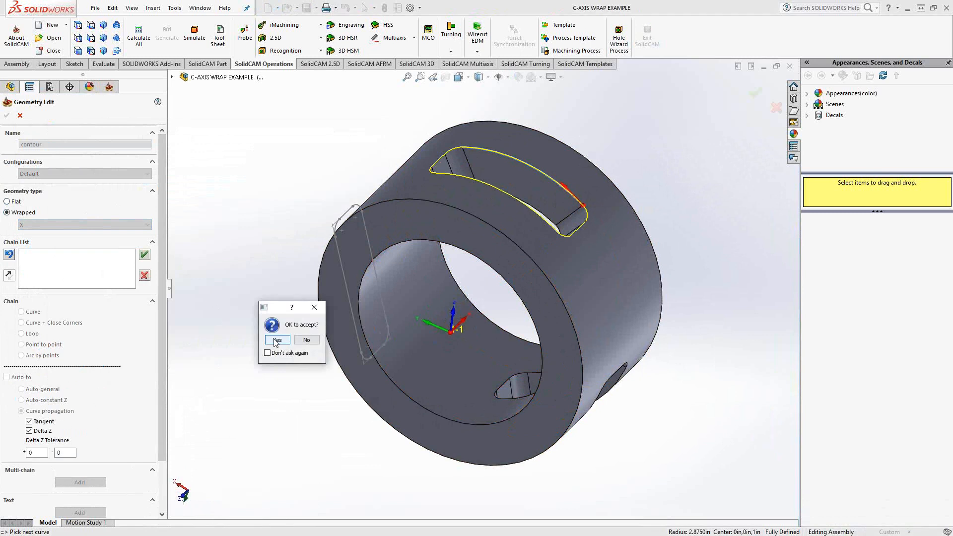
{"action": "left_click", "coordinate": [278, 340]}
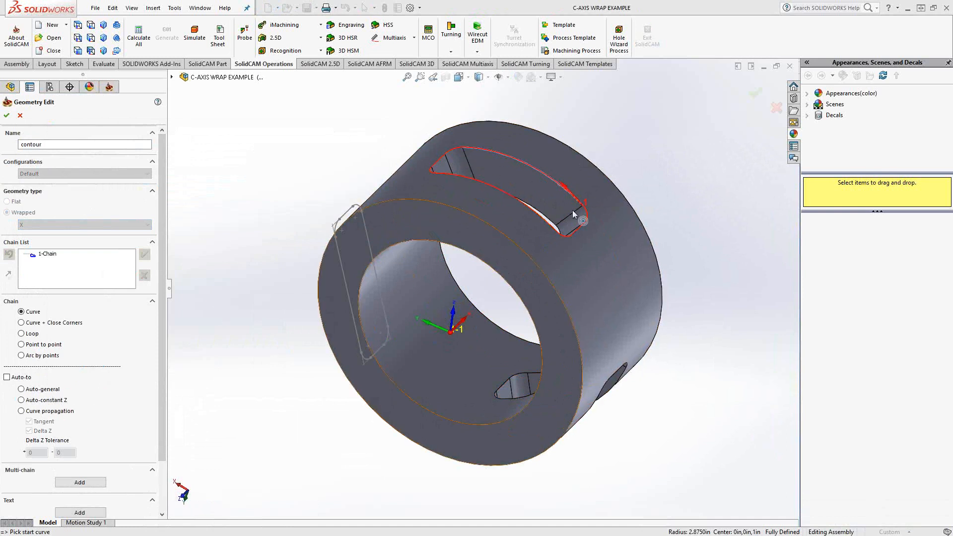
{"action": "left_click", "coordinate": [7, 116]}
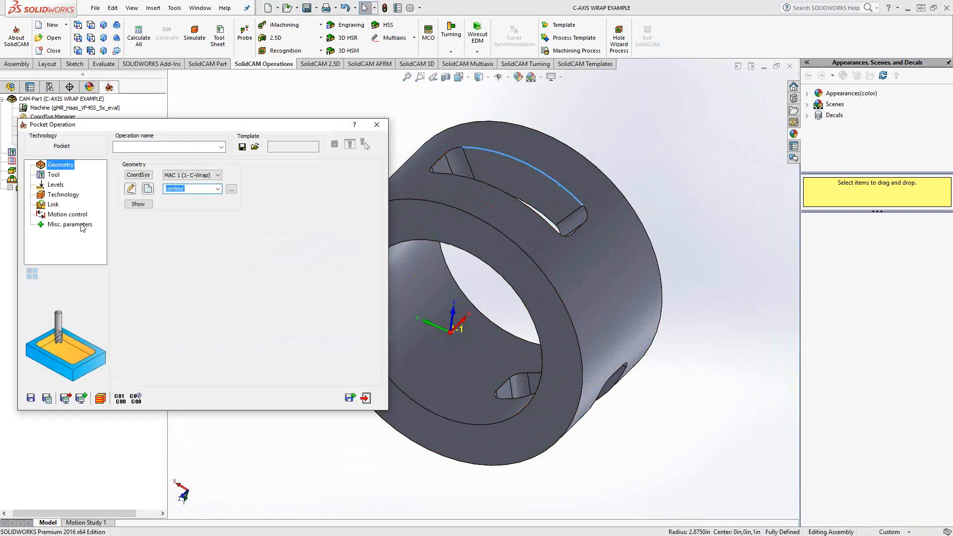
- Assign tool 28, the 3/8 Endmill, to the pocket operation
{"action": "left_click", "coordinate": [57, 175]}
{"action": "left_click", "coordinate": [179, 305]}
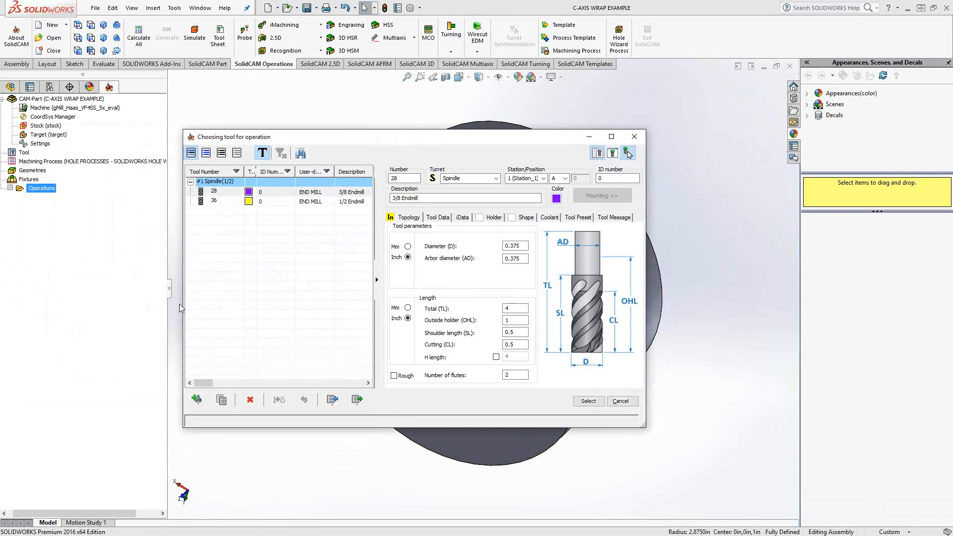
{"action": "left_click", "coordinate": [227, 193]}
{"action": "left_click", "coordinate": [598, 403]}
- Set the pocket's upper level to 2.875 by picking the slot's edge on the ring's outer surface
{"action": "left_click", "coordinate": [53, 185]}
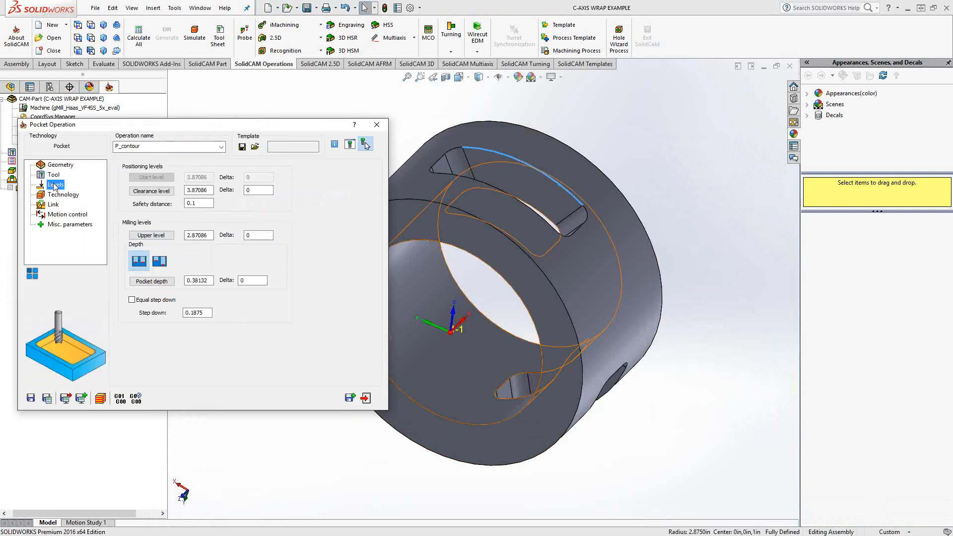
{"action": "left_click", "coordinate": [151, 241]}
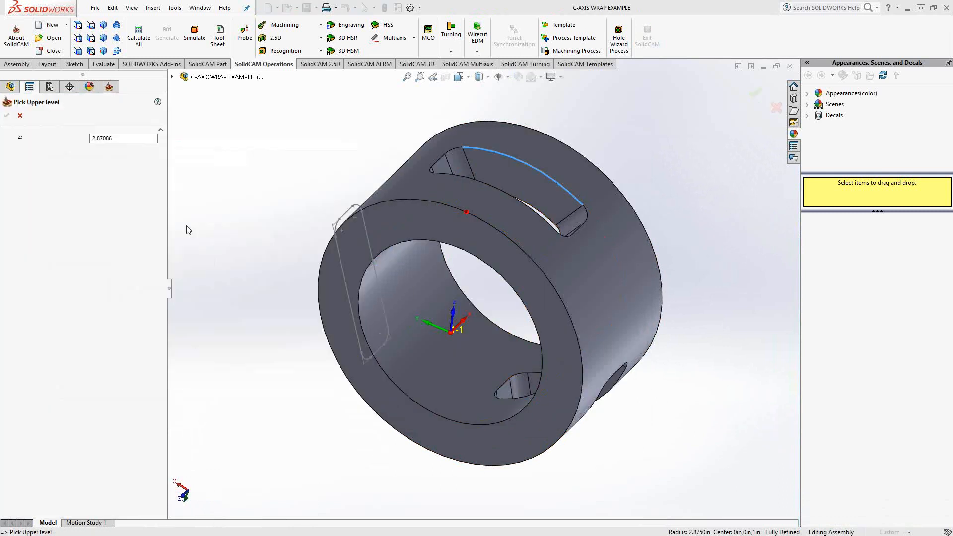
{"action": "left_click", "coordinate": [523, 162]}
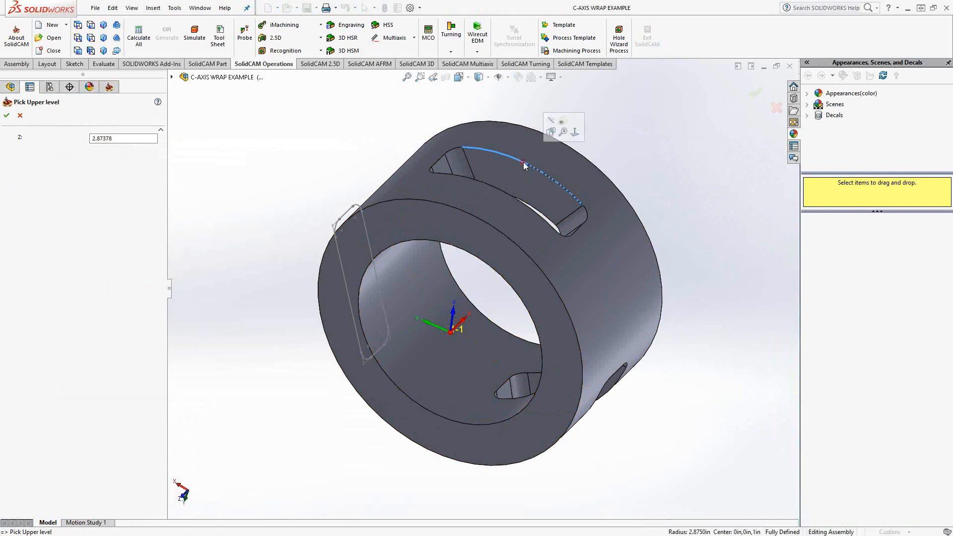
{"action": "left_click", "coordinate": [7, 116]}
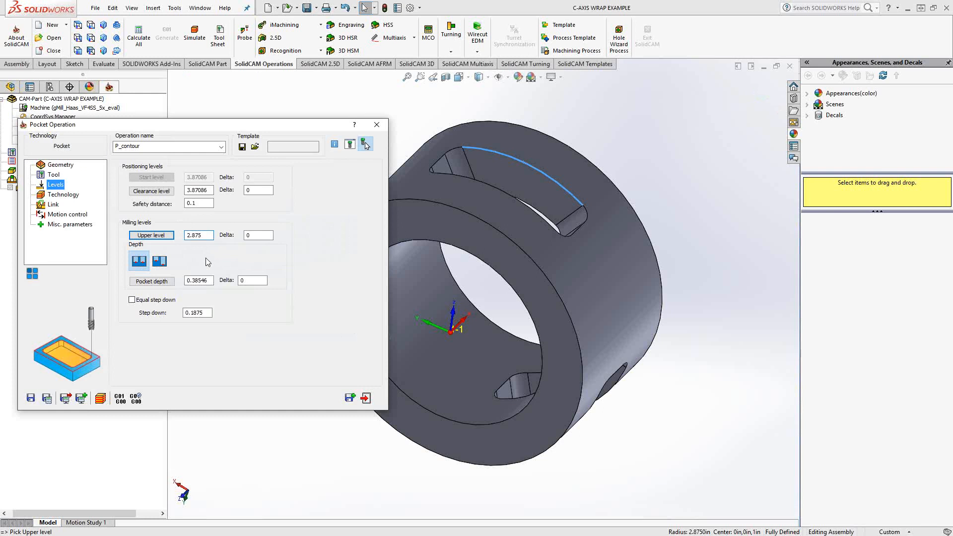
- Set the pocket depth to 0.875 from the slot's edge on the inner bore, with a depth delta of -.05
{"action": "left_click", "coordinate": [152, 281]}
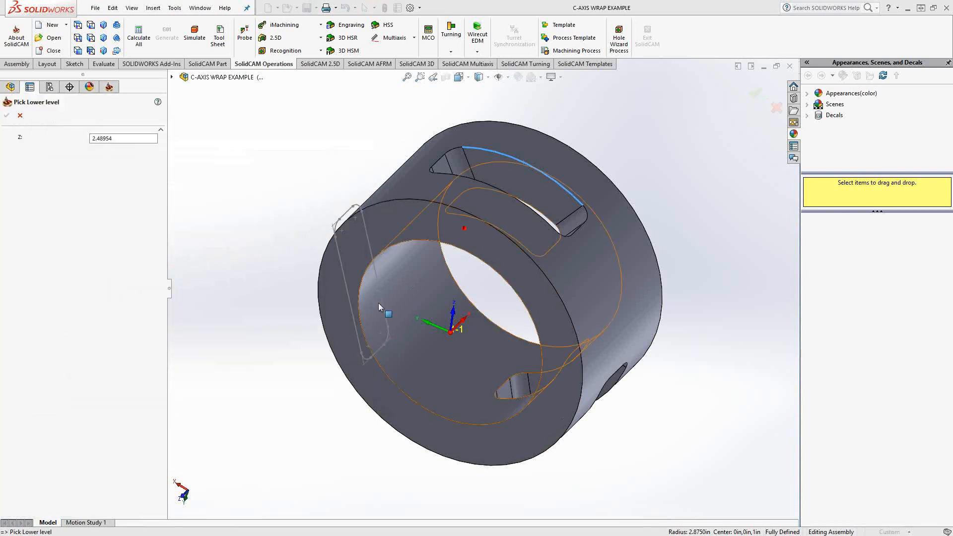
{"action": "left_click", "coordinate": [453, 199]}
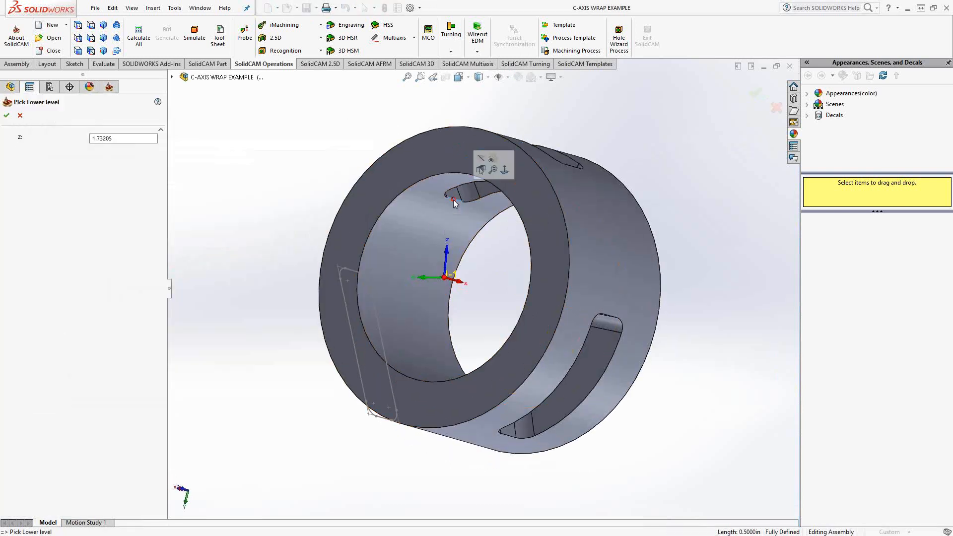
{"action": "left_click", "coordinate": [7, 115]}
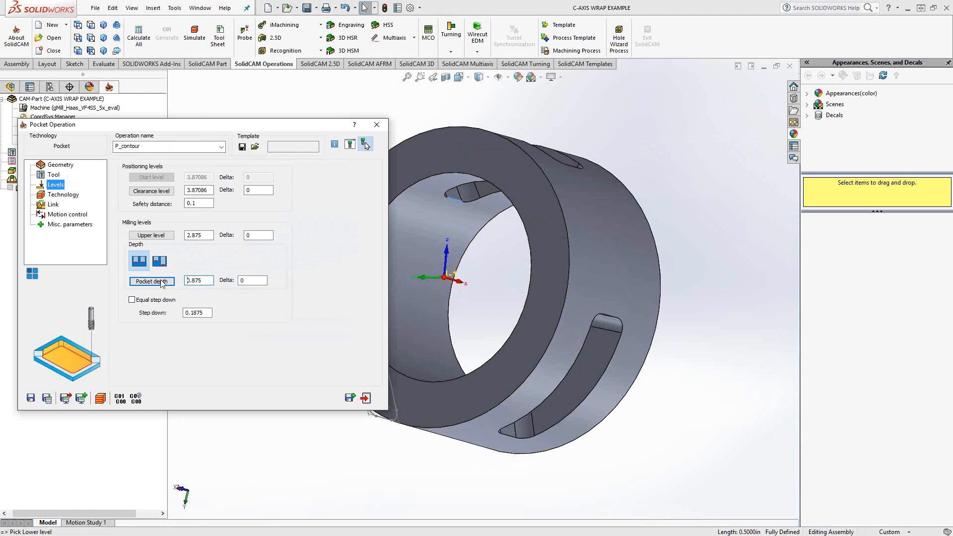
{"action": "type", "text": "-.05"}
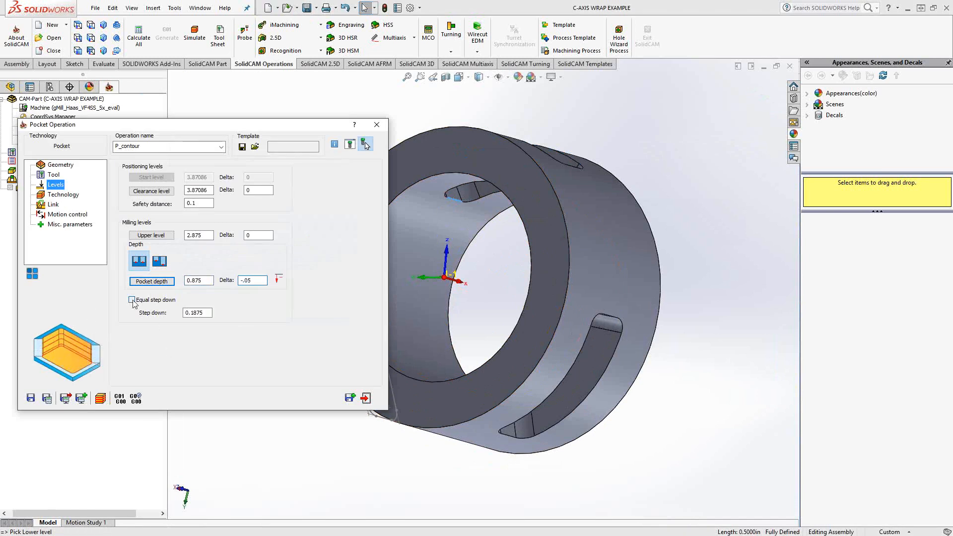
- Check the pocket's technology and link settings, save and calculate the operation, and close it
{"action": "left_click", "coordinate": [65, 196]}
{"action": "left_click", "coordinate": [54, 205]}
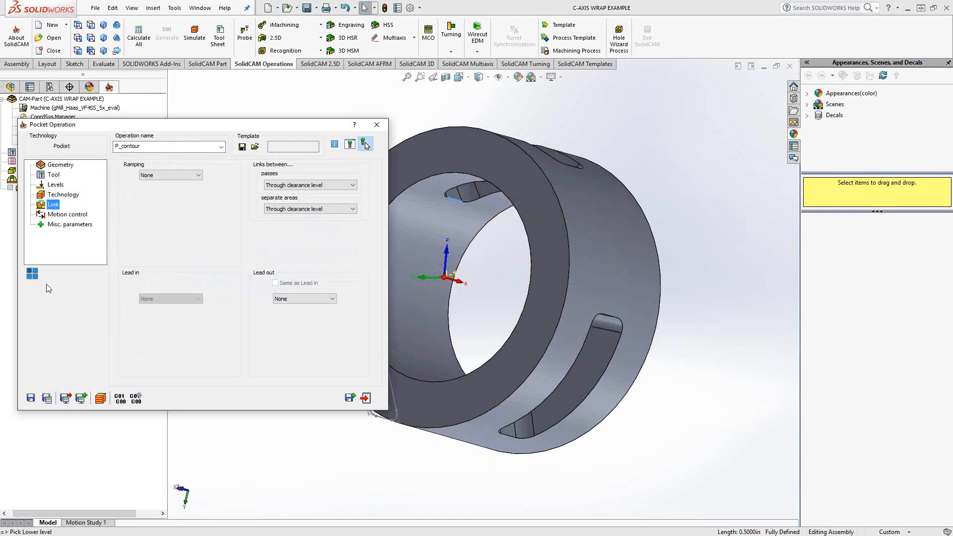
{"action": "left_click", "coordinate": [46, 398]}
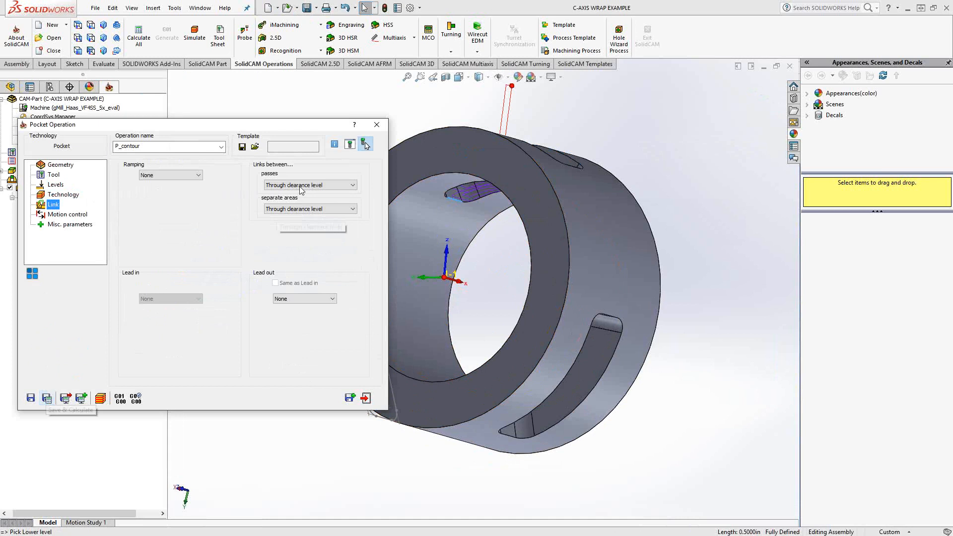
{"action": "left_click", "coordinate": [377, 124]}
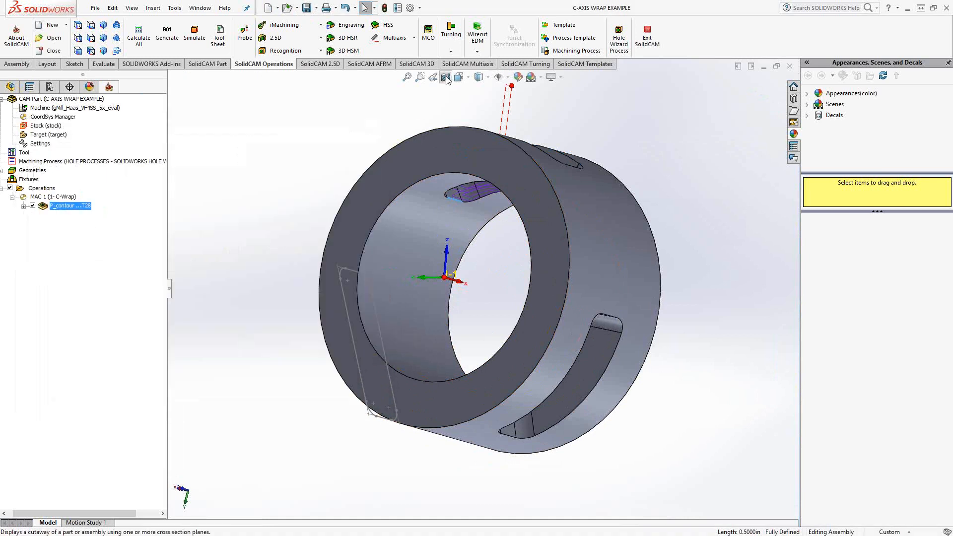
- Section the ring through the slots and examine the wrapped pocket toolpath end-on
{"action": "left_click", "coordinate": [446, 77]}
{"action": "left_click", "coordinate": [6, 115]}
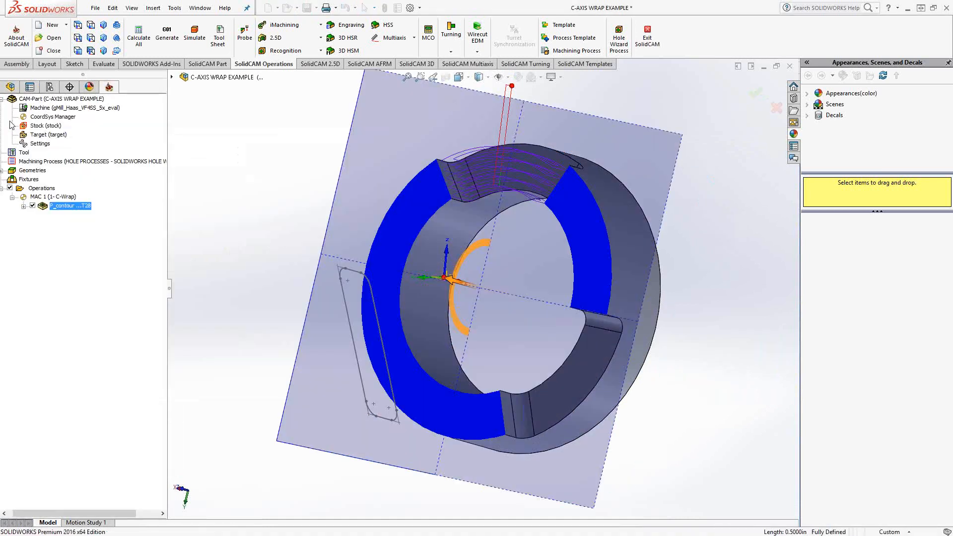
{"action": "middle_click_drag", "start_coordinate": [483, 178], "coordinate": [532, 204]}
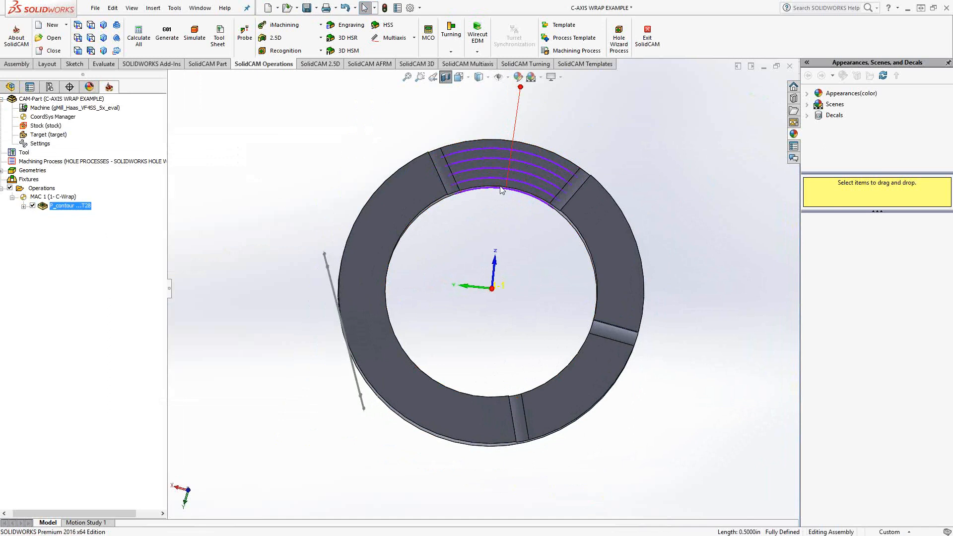
- Simulate the wrapped pocket operation on the host CAD model and exit the simulation
{"action": "right_click", "coordinate": [70, 206]}
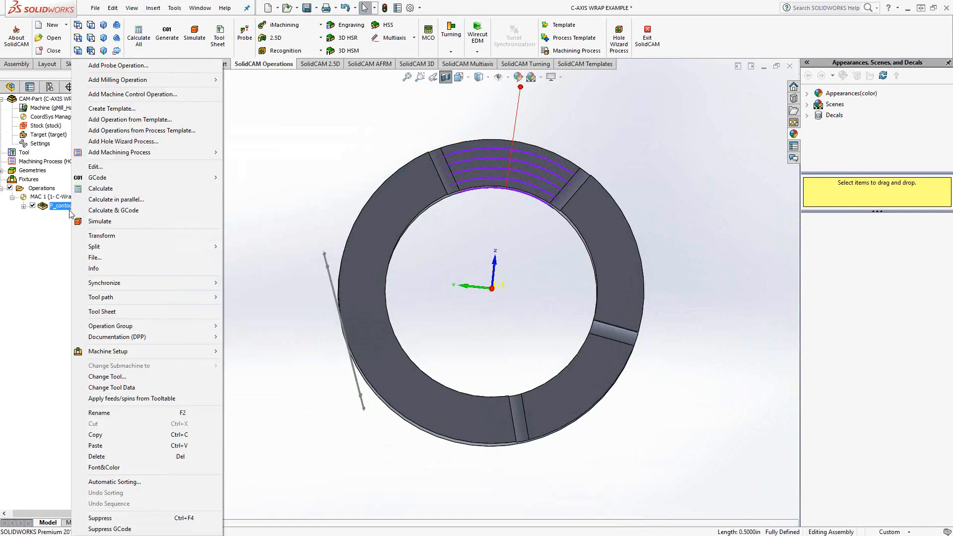
{"action": "left_click", "coordinate": [104, 221]}
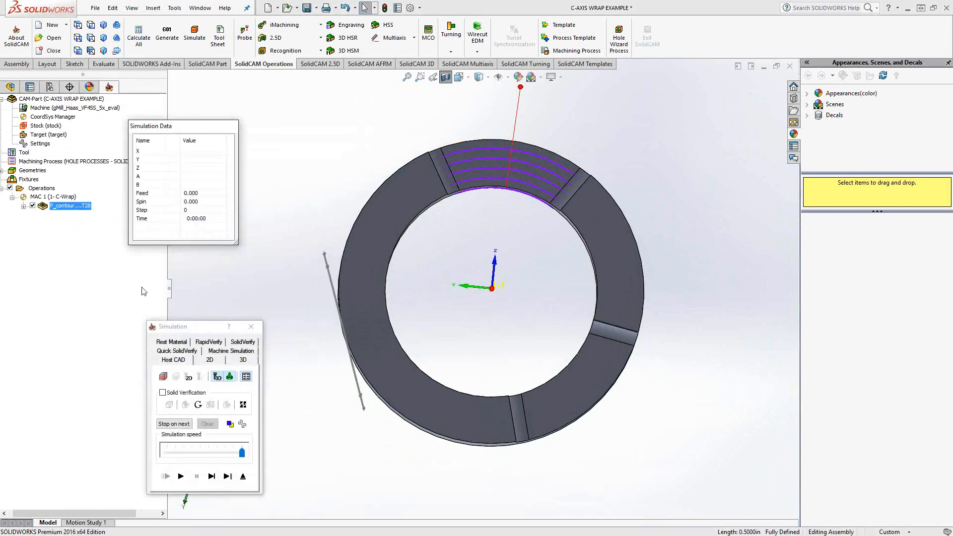
{"action": "left_click", "coordinate": [212, 477]}
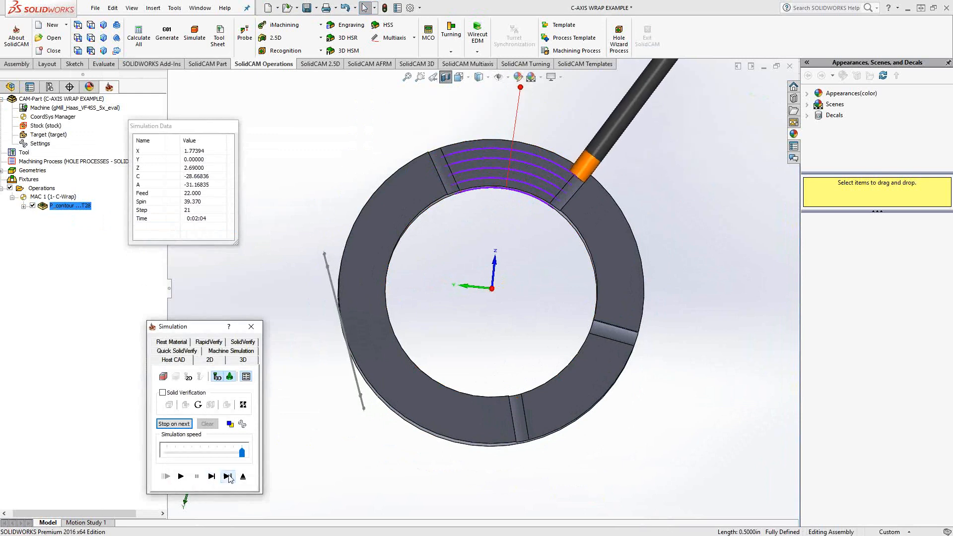
{"action": "left_click", "coordinate": [243, 477]}
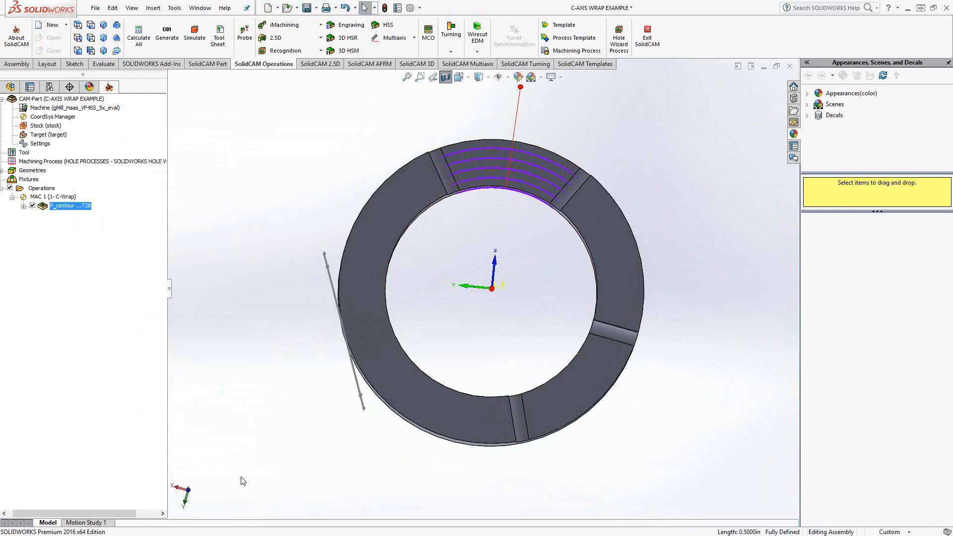
- Hide the pocket operation's toolpath, turn off the section view, and bring the flat slot sketch into view
{"action": "left_click", "coordinate": [32, 205]}
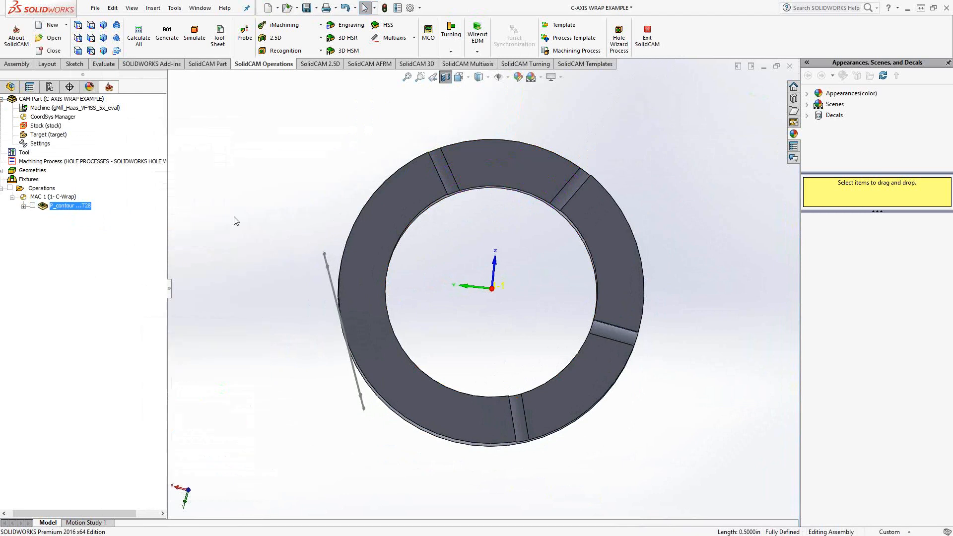
{"action": "middle_click_drag", "start_coordinate": [516, 159], "coordinate": [487, 262]}
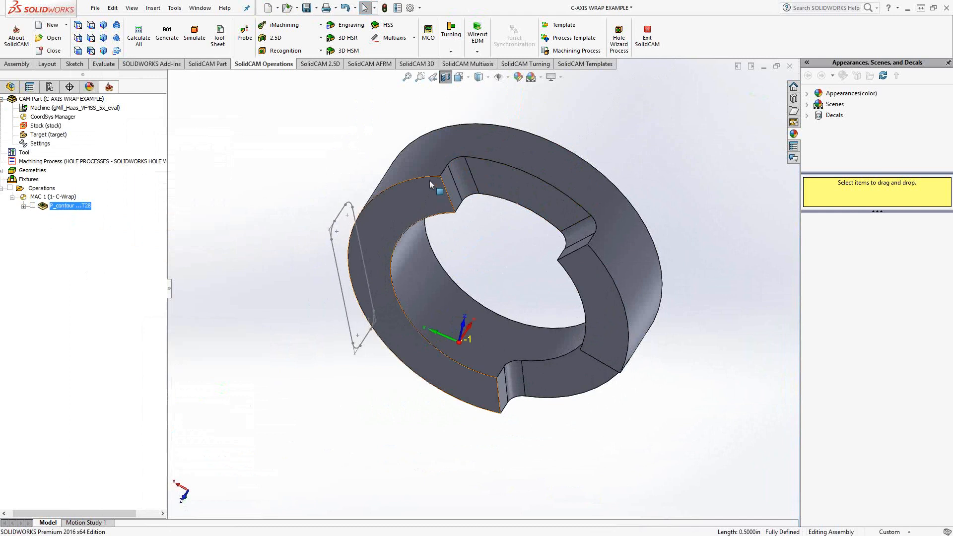
{"action": "mouse_move", "coordinate": [430, 181]}
{"action": "middle_mouse_down"}
{"action": "mouse_move", "coordinate": [427, 194]}
{"action": "mouse_move", "coordinate": [548, 86]}
{"action": "mouse_move", "coordinate": [472, 81]}
{"action": "mouse_move", "coordinate": [497, 111]}
{"action": "middle_mouse_up"}
{"action": "left_click", "coordinate": [444, 80]}
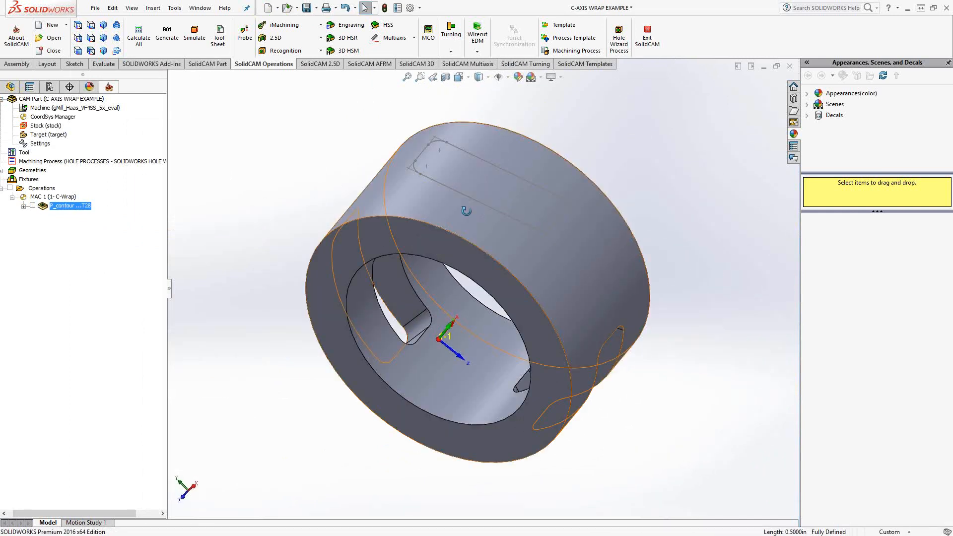
{"action": "middle_click_drag", "start_coordinate": [445, 87], "coordinate": [443, 166]}
{"action": "scroll", "coordinate": [443, 166], "scroll_direction": "down", "scroll_amount": 2}
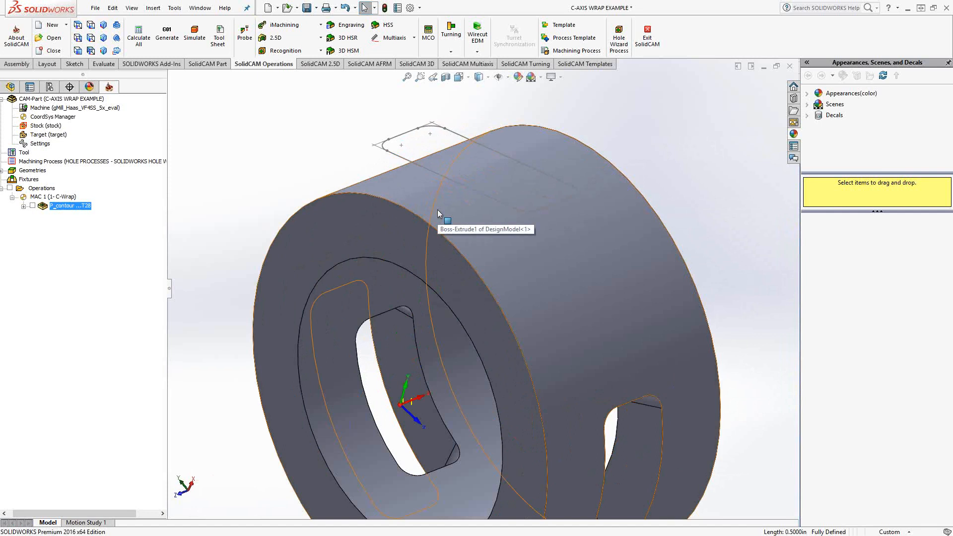
- Open the existing pocket operation and save it as a copy for a second pocket
{"action": "double_click", "coordinate": [66, 206]}
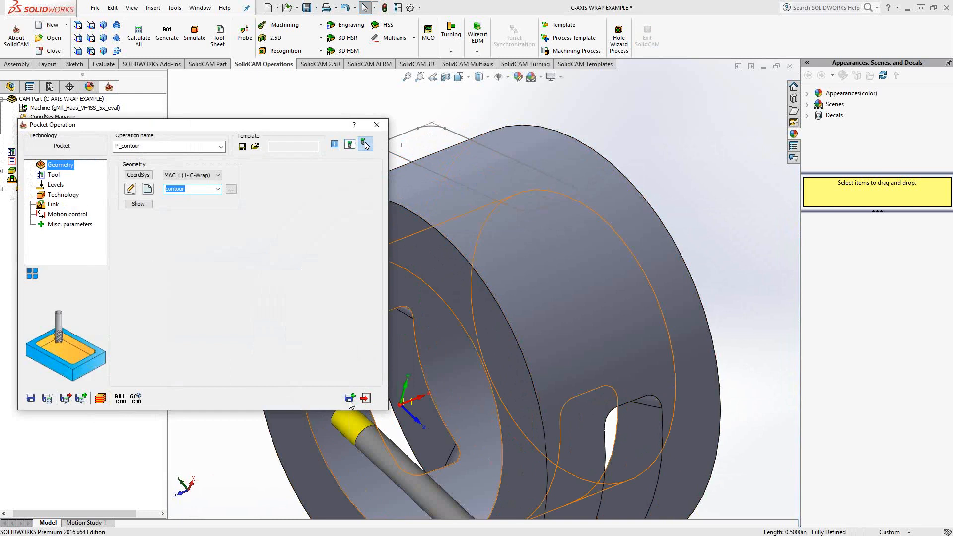
{"action": "left_click", "coordinate": [348, 397]}
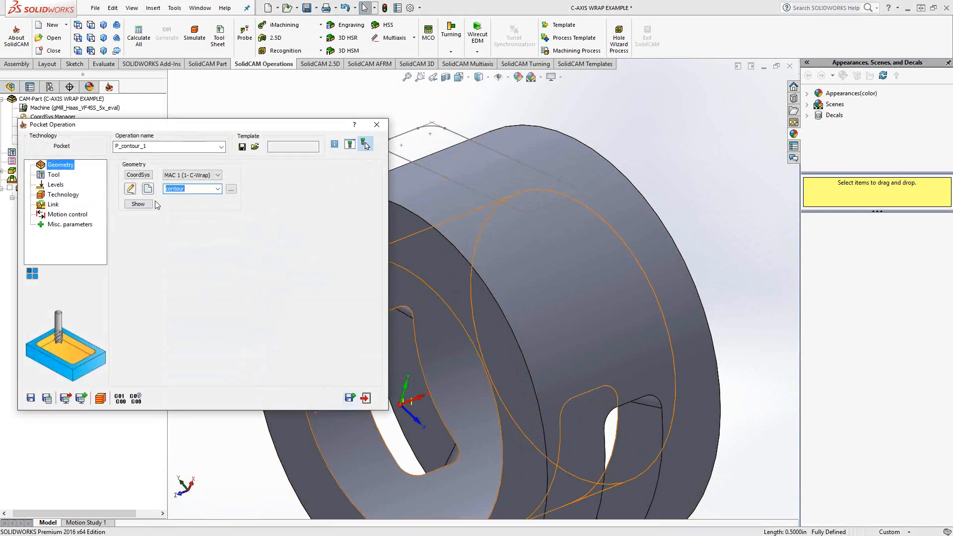
- Assign the copied pocket to MAC 1 (3- C-Wrap 2) and chain the flat slot sketch as its new geometry using Auto-constant Z
{"action": "left_click", "coordinate": [212, 181]}
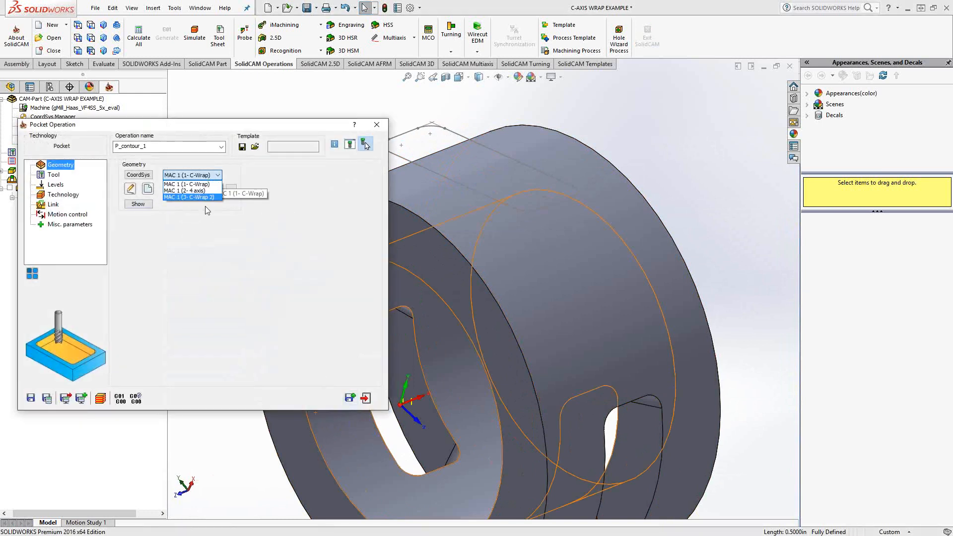
{"action": "left_click", "coordinate": [203, 198]}
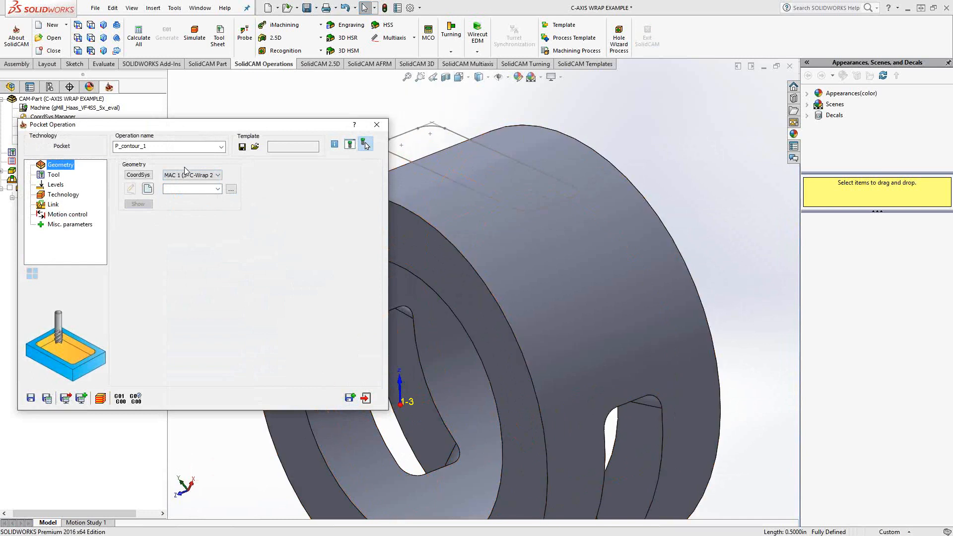
{"action": "left_click", "coordinate": [148, 189]}
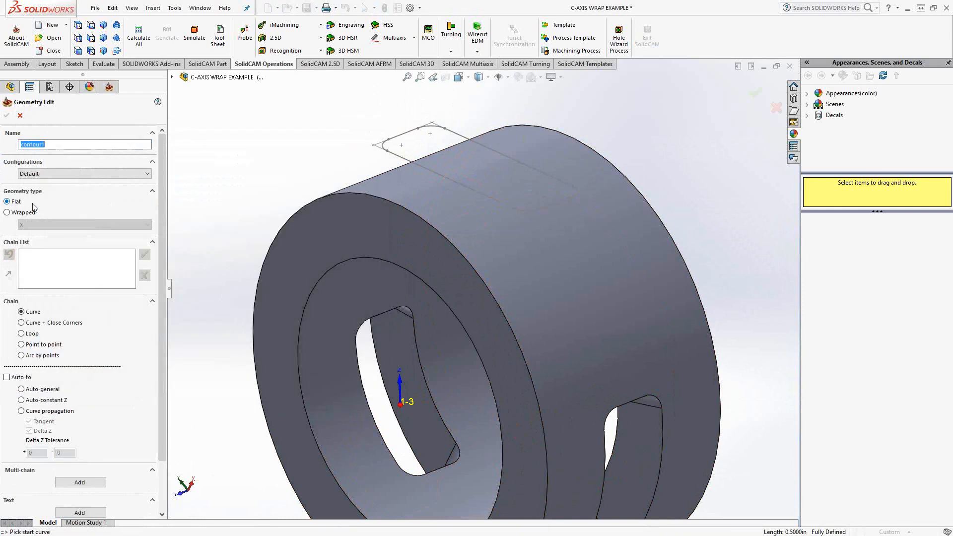
{"action": "left_click", "coordinate": [412, 135]}
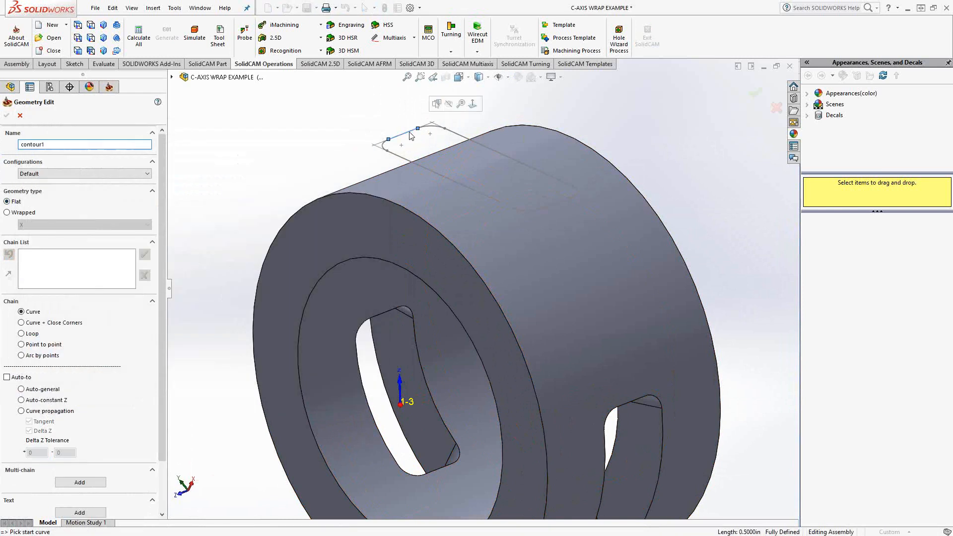
{"action": "left_click", "coordinate": [54, 401]}
{"action": "left_click", "coordinate": [278, 341]}
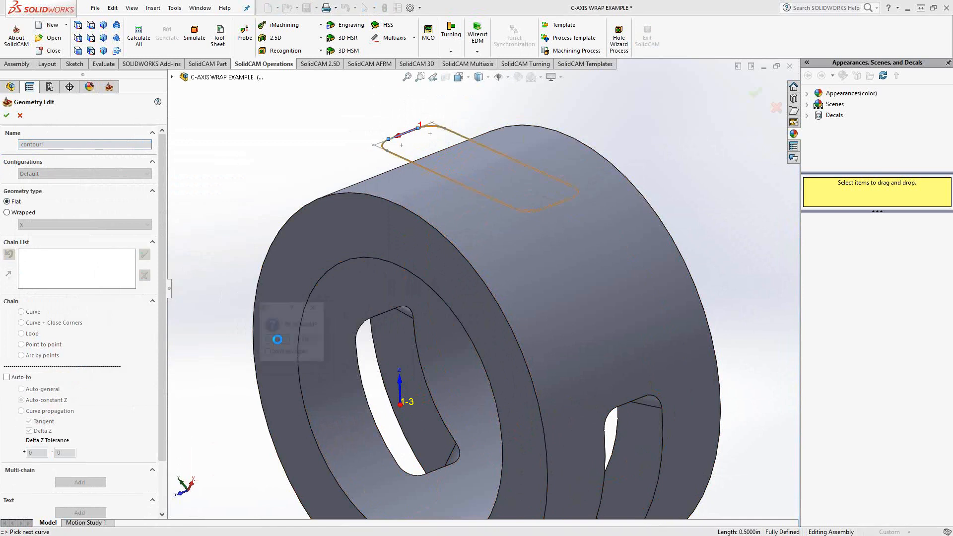
{"action": "left_click", "coordinate": [6, 116]}
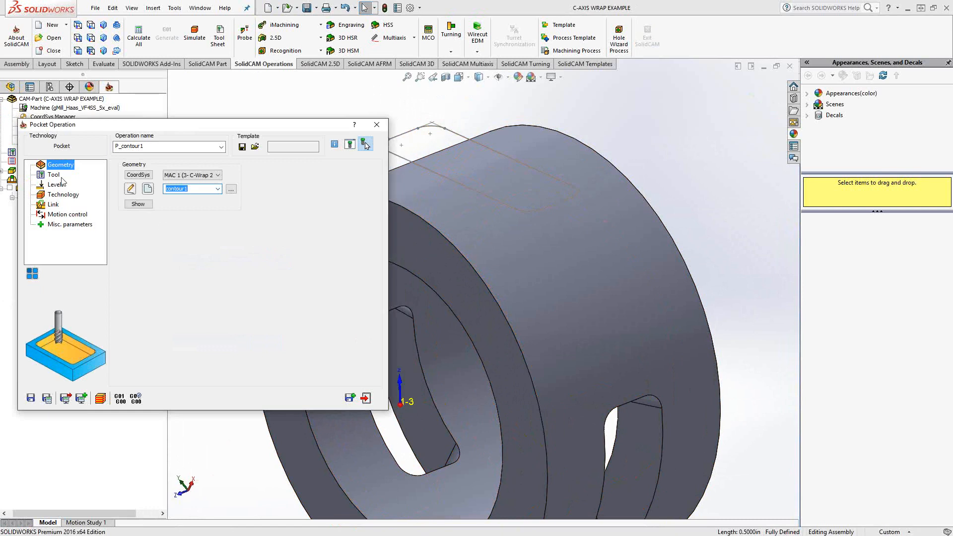
- Enable 4th Axis motion control for the copied pocket, wrapping by diameter, and save, calculate and exit the operation
{"action": "left_click", "coordinate": [55, 176]}
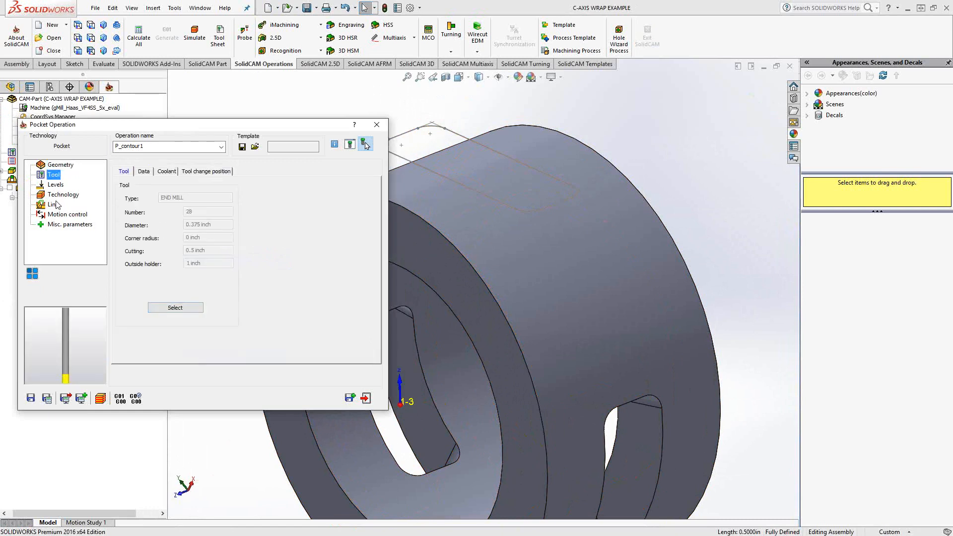
{"action": "left_click", "coordinate": [67, 214]}
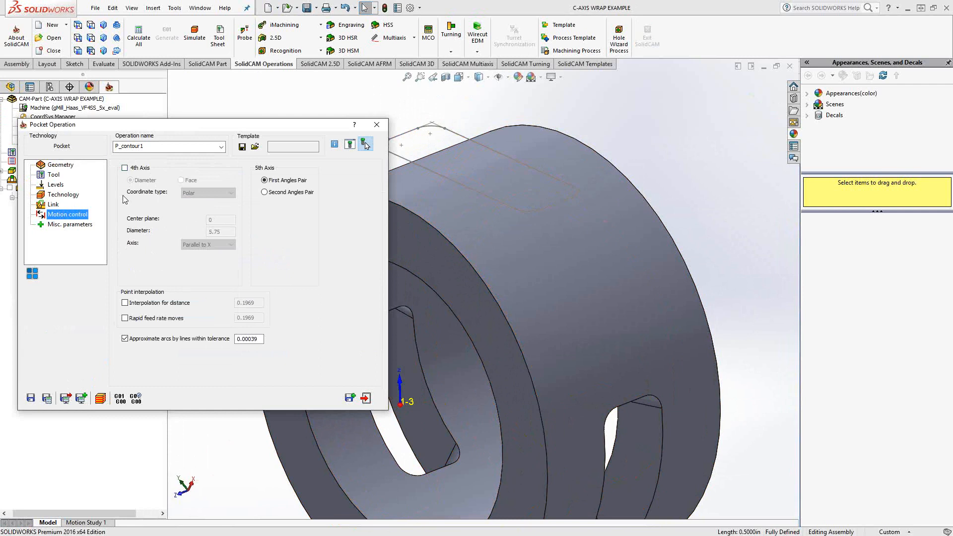
{"action": "left_click", "coordinate": [125, 168]}
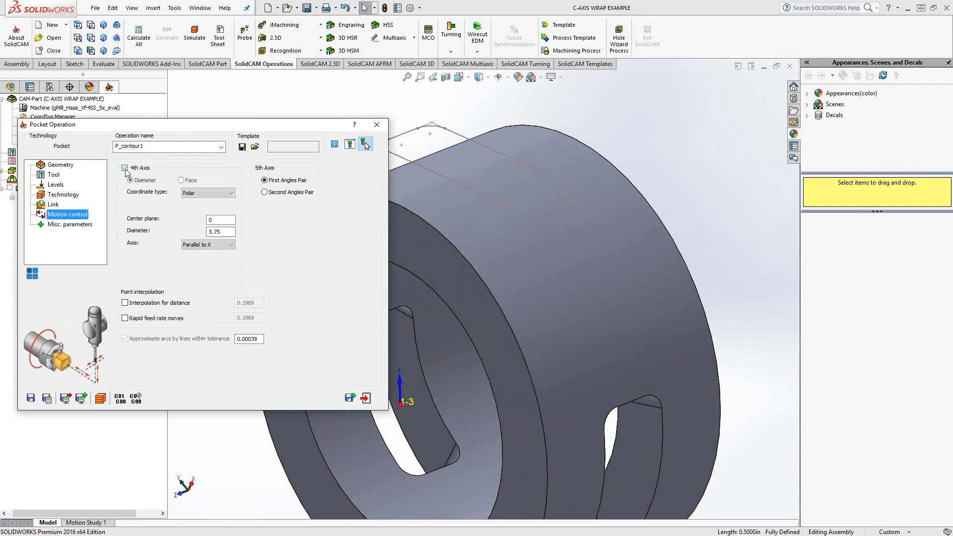
{"action": "double_click", "coordinate": [219, 232]}
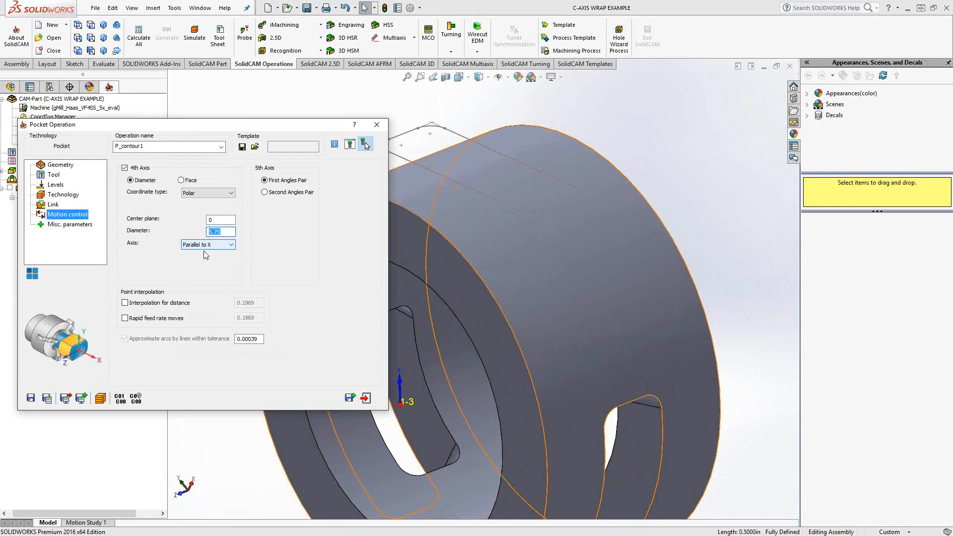
{"action": "left_click", "coordinate": [47, 398]}
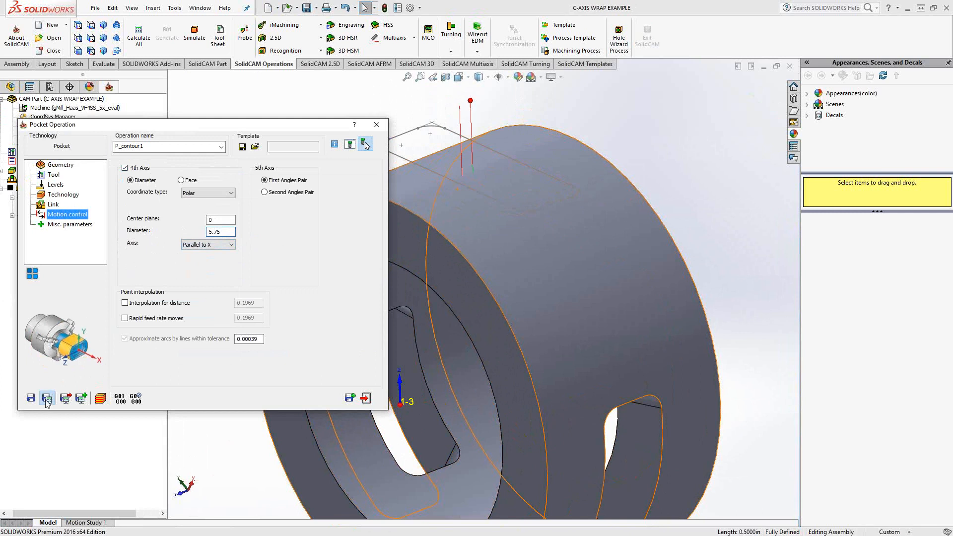
{"action": "left_click", "coordinate": [367, 400]}
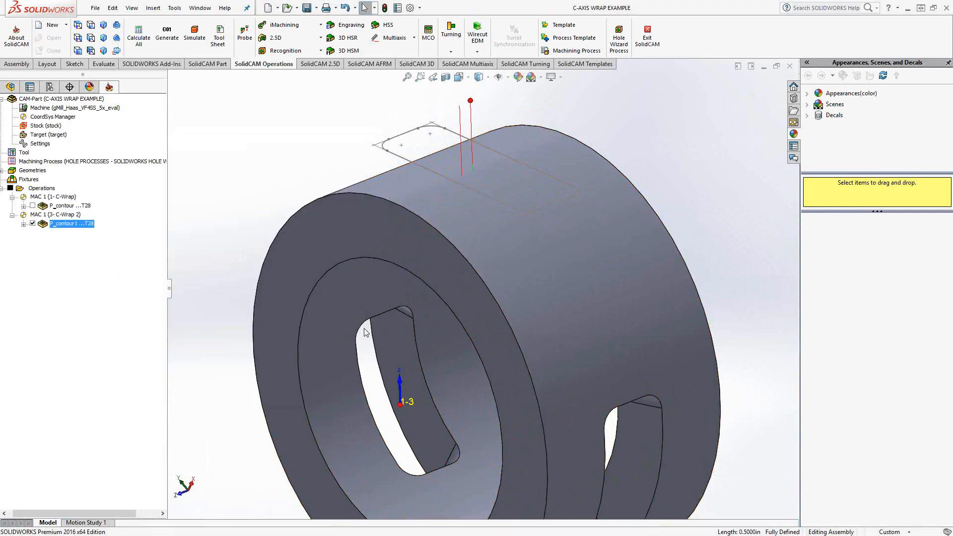
- Reopen the second pocket operation and set its upper level to 2.875 by picking the flat slot sketch's long line
{"action": "left_click", "coordinate": [446, 78]}
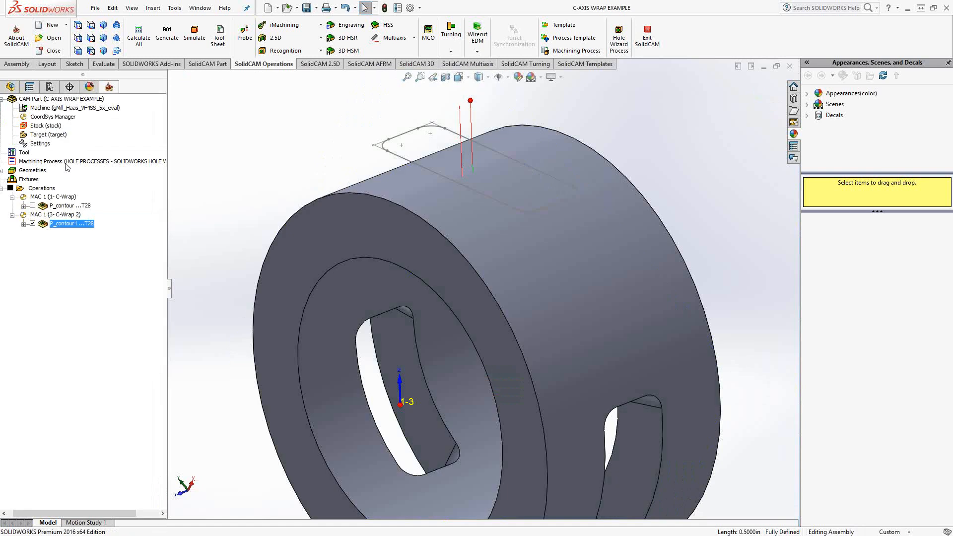
{"action": "left_click", "coordinate": [20, 115]}
{"action": "double_click", "coordinate": [71, 222]}
{"action": "left_click", "coordinate": [55, 185]}
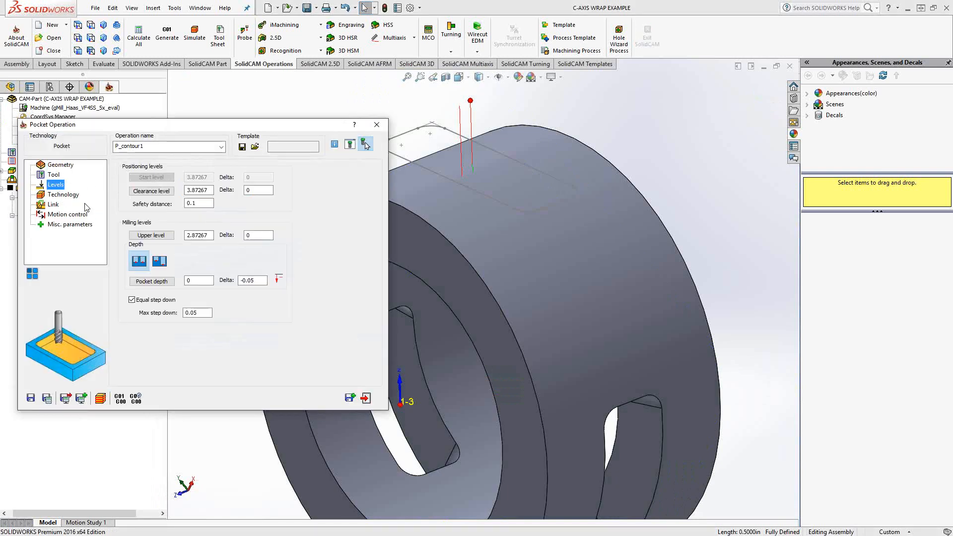
{"action": "left_click", "coordinate": [166, 238]}
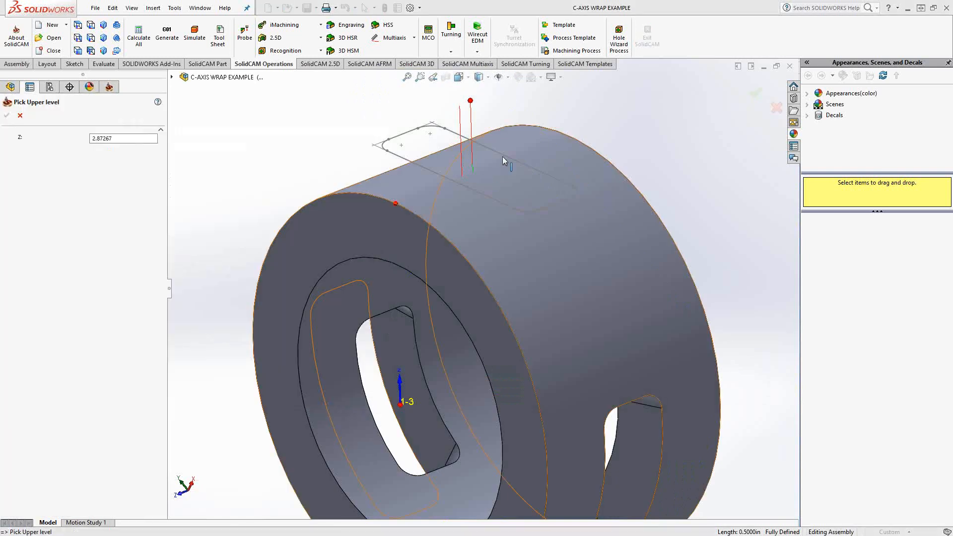
{"action": "left_click", "coordinate": [502, 157]}
{"action": "left_click", "coordinate": [6, 116]}
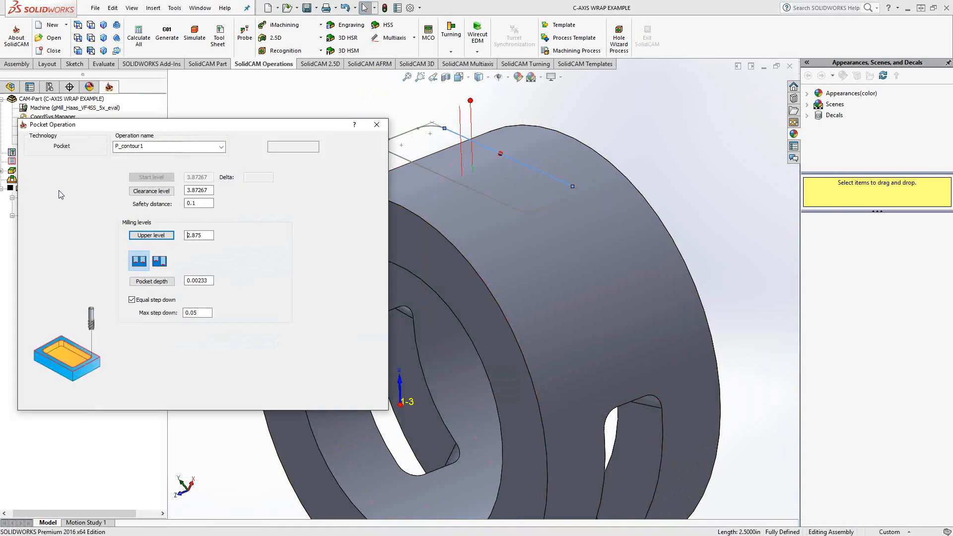
- Set the pocket depth from the ring's inner bore face, and save, calculate and exit the operation
{"action": "left_click", "coordinate": [152, 281]}
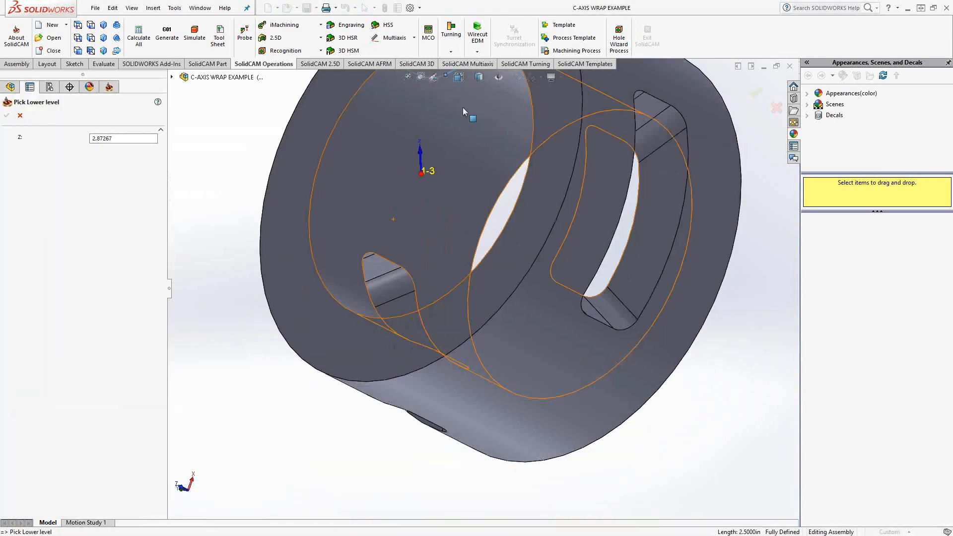
{"action": "left_click", "coordinate": [466, 112]}
{"action": "left_click", "coordinate": [7, 115]}
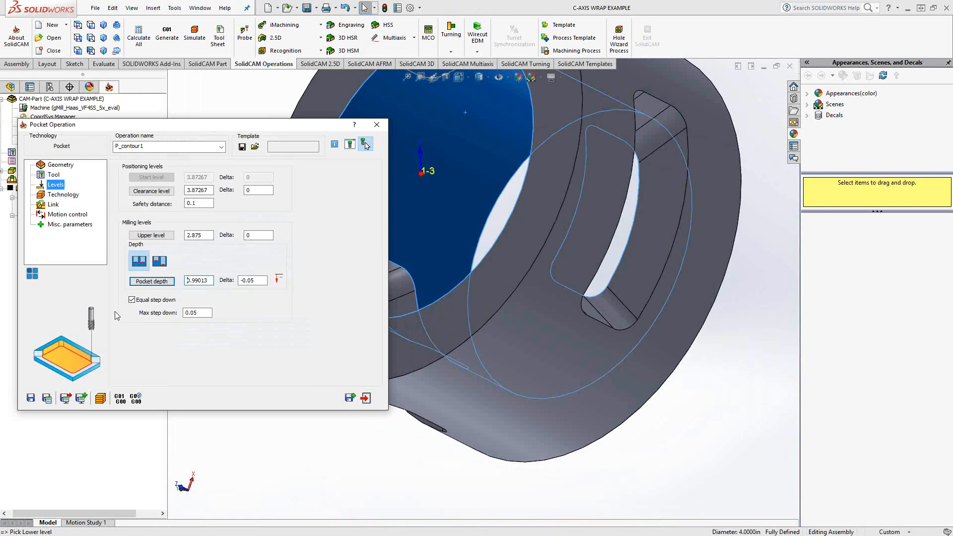
{"action": "left_click", "coordinate": [47, 399]}
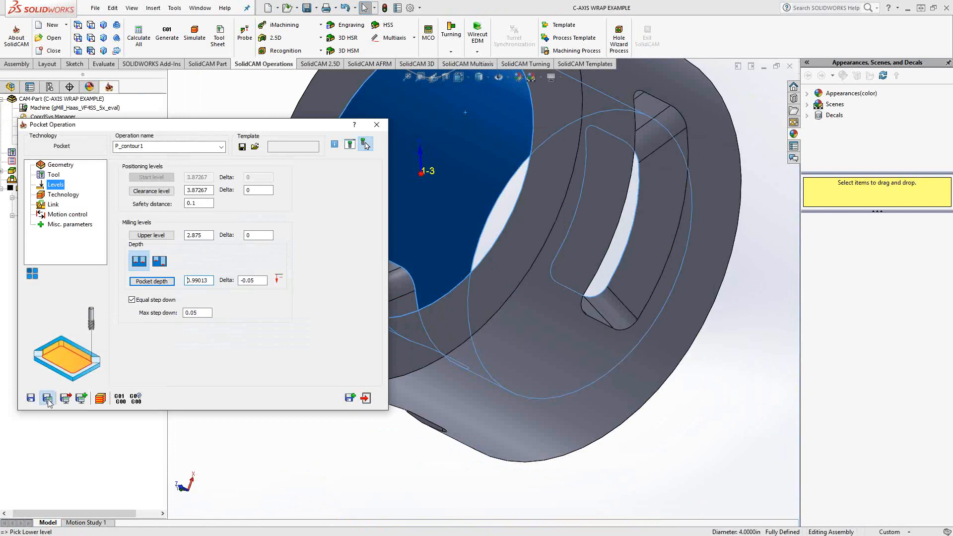
{"action": "left_click", "coordinate": [366, 398]}
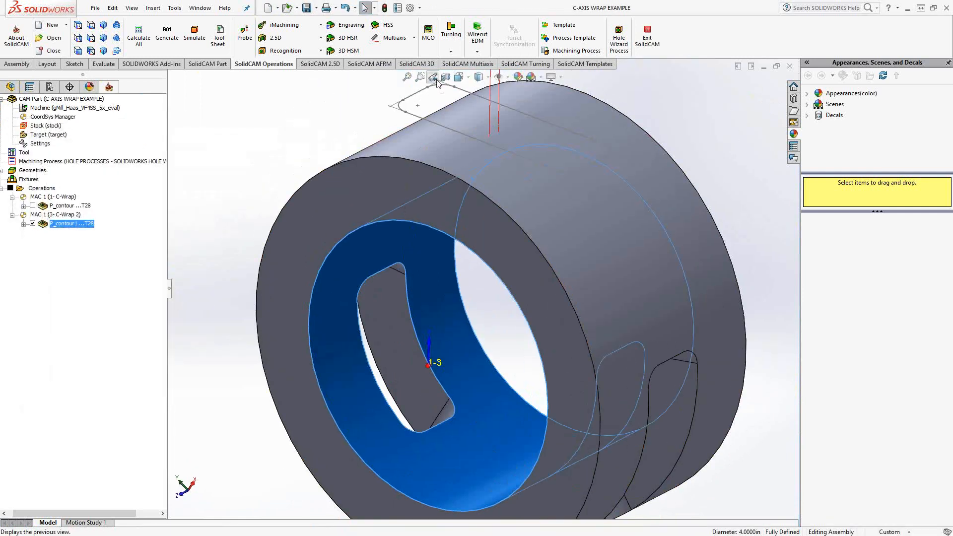
- Section the ring parallel to the Front Plane to examine the second pocket's wrapped toolpath, and hide the toolpath
{"action": "left_click", "coordinate": [446, 77]}
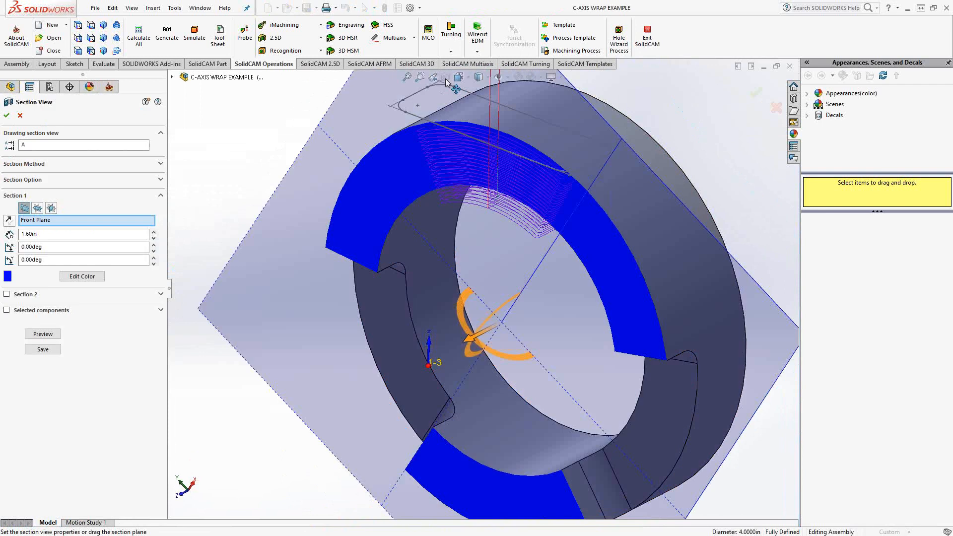
{"action": "left_click", "coordinate": [6, 116]}
{"action": "middle_click_drag", "start_coordinate": [485, 240], "coordinate": [524, 196]}
{"action": "scroll", "coordinate": [524, 196], "scroll_direction": "up", "scroll_amount": 3}
{"action": "scroll", "coordinate": [568, 166], "scroll_direction": "down", "scroll_amount": 2}
{"action": "scroll", "coordinate": [584, 204], "scroll_direction": "down", "scroll_amount": 2}
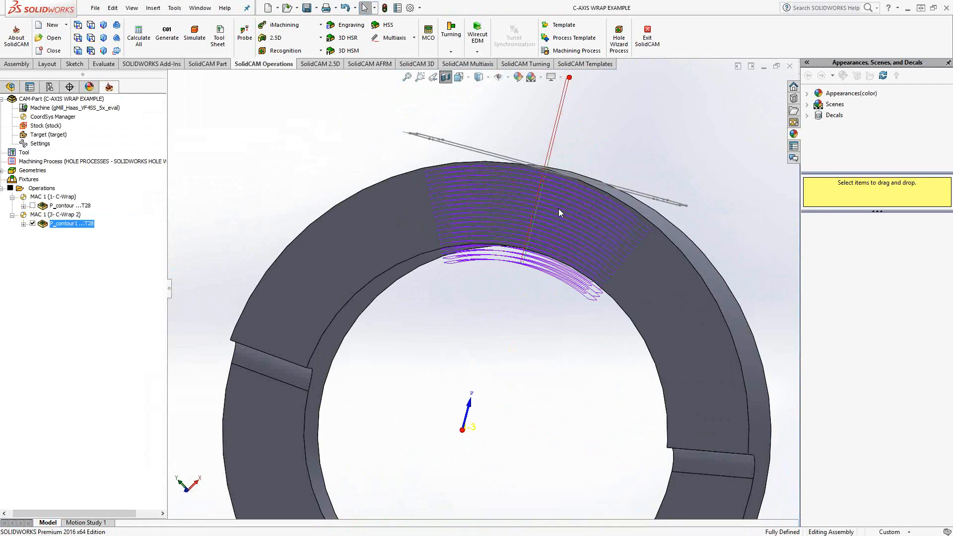
{"action": "middle_click_drag", "start_coordinate": [517, 180], "coordinate": [495, 223]}
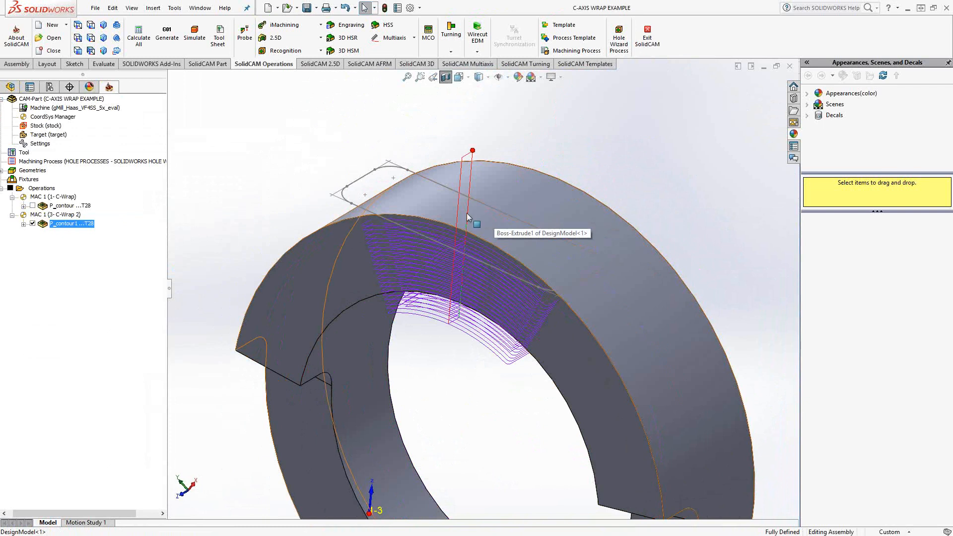
{"action": "left_click", "coordinate": [32, 223]}
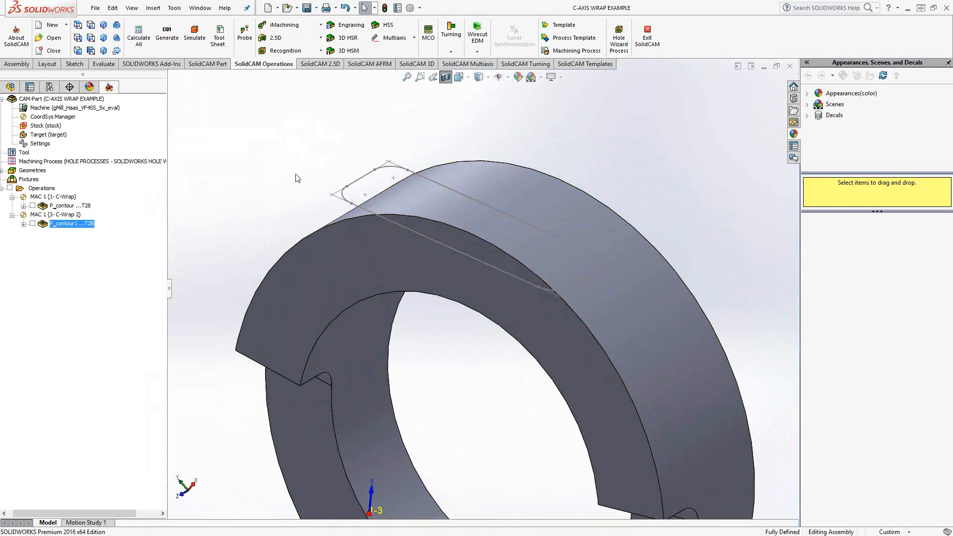